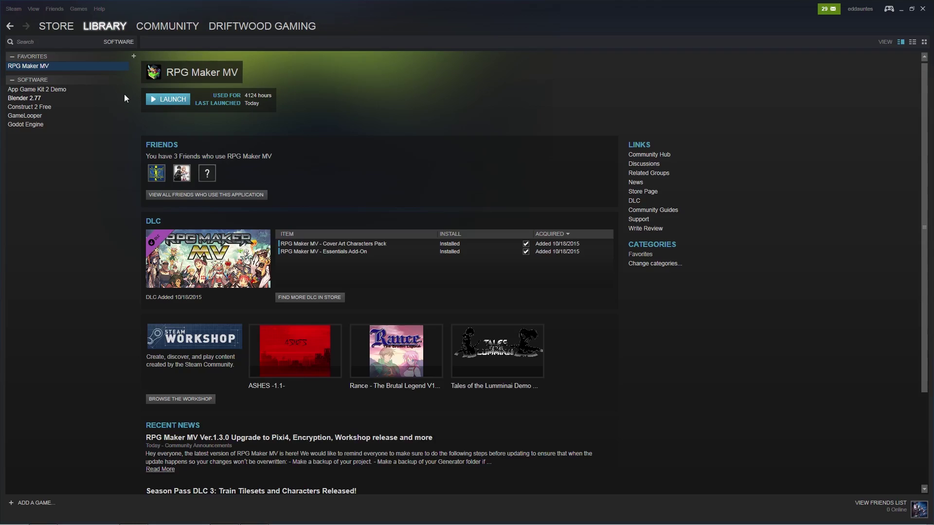
Set RPG Maker MV's Steam updates to 'Always keep this application up to date'
right_click(58, 68)
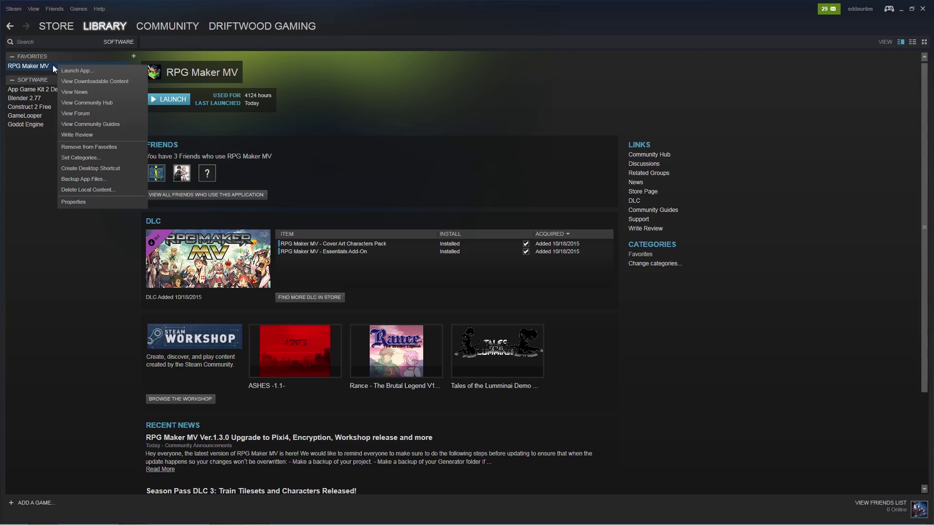
key("Escape")
right_click(29, 66)
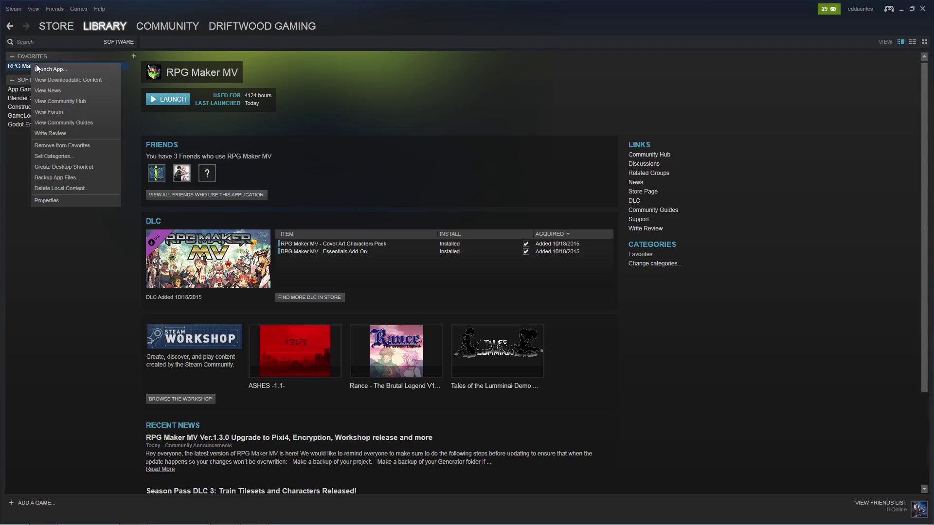
left_click(70, 201)
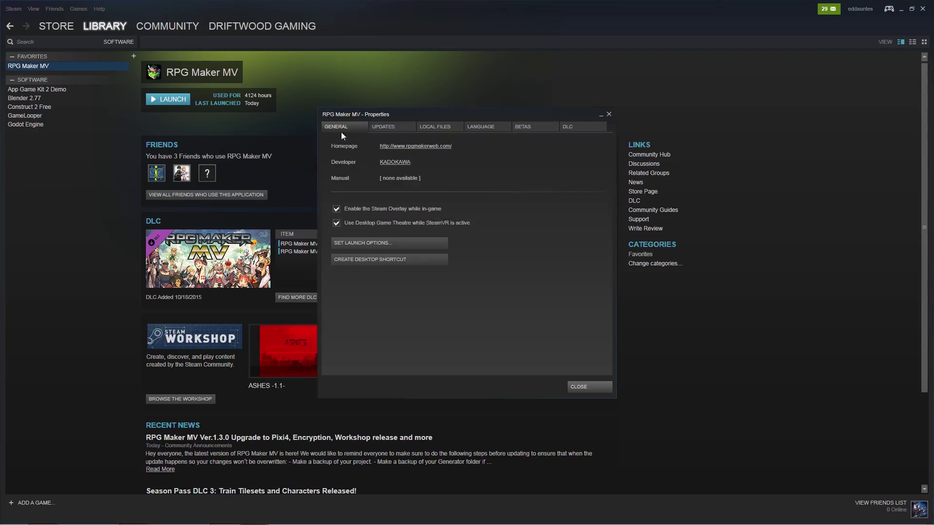
left_click(387, 127)
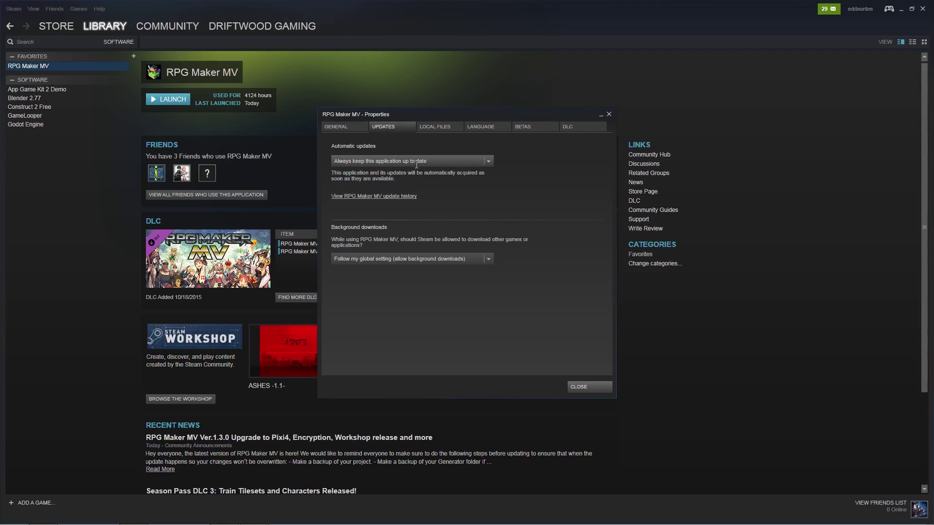
left_click(480, 161)
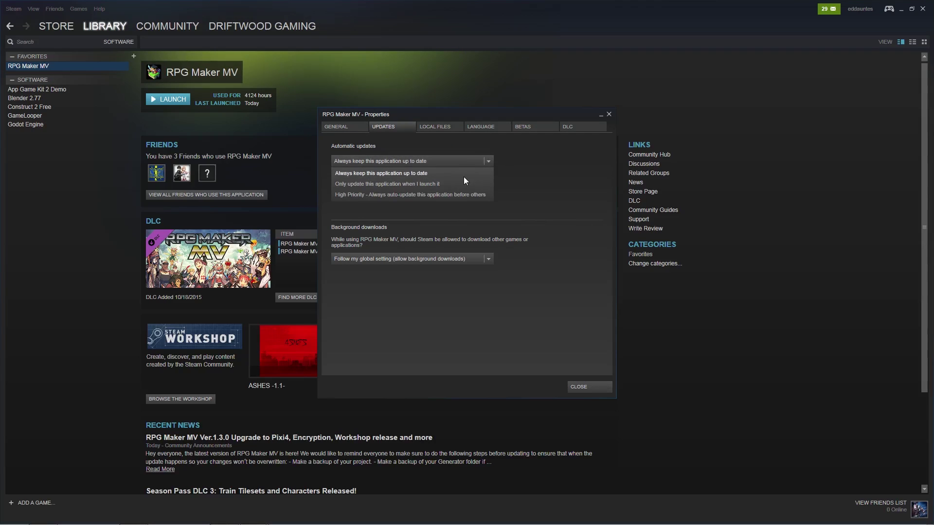
left_click(432, 174)
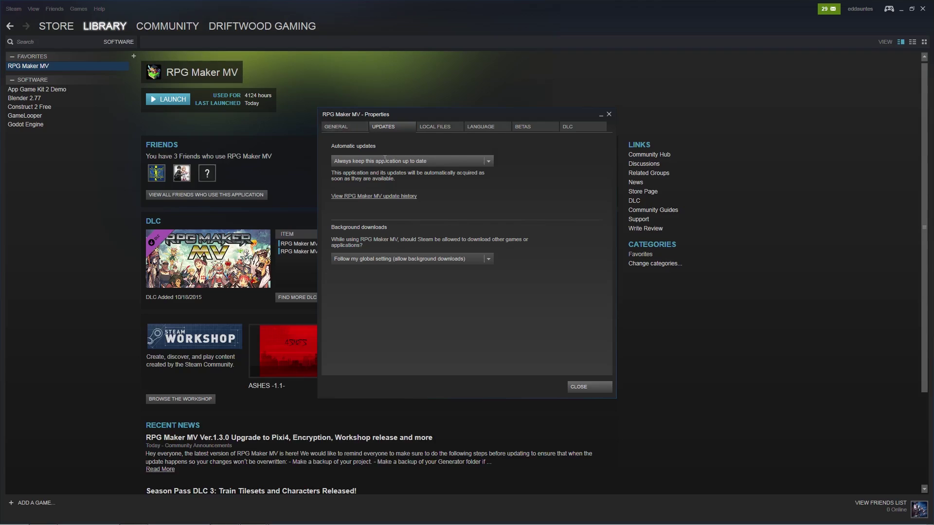
Confirm the always-up-to-date choice and view the Local Files page showing 2039 MB on E:
left_click(487, 160)
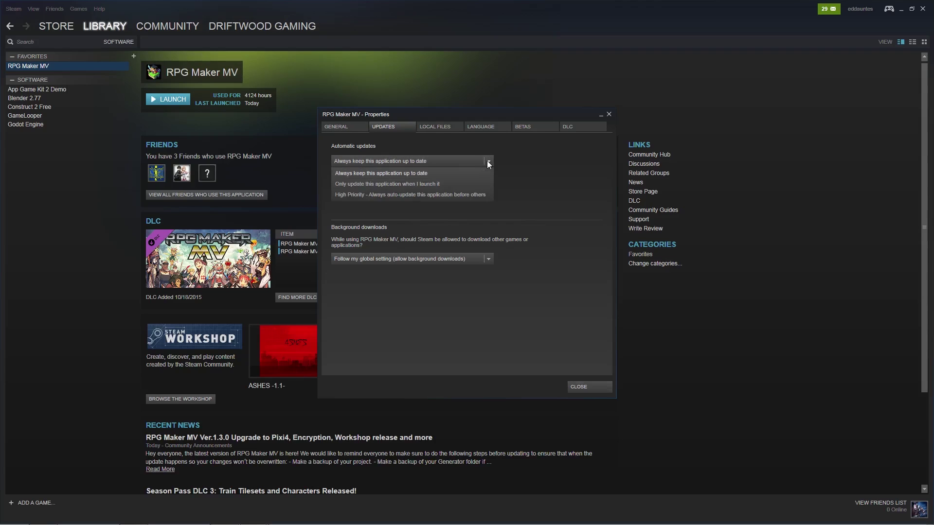
left_click(396, 175)
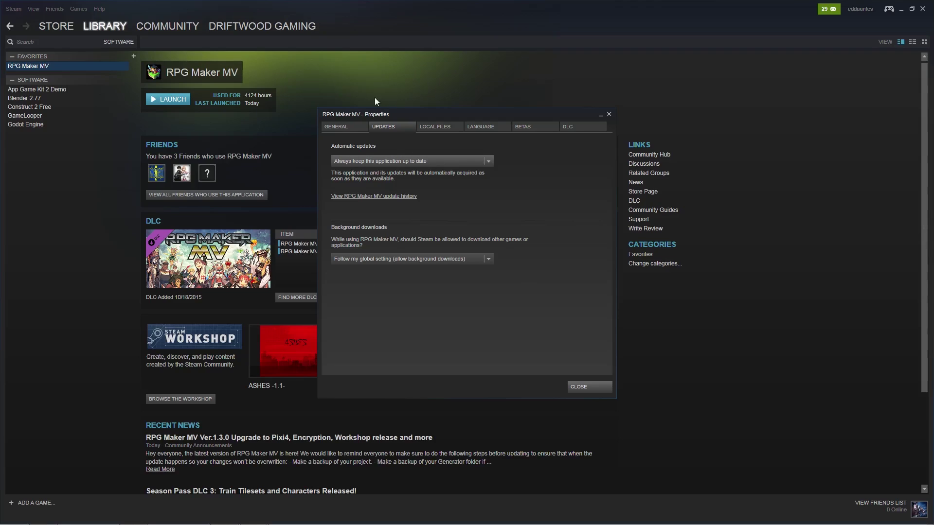
left_click(352, 127)
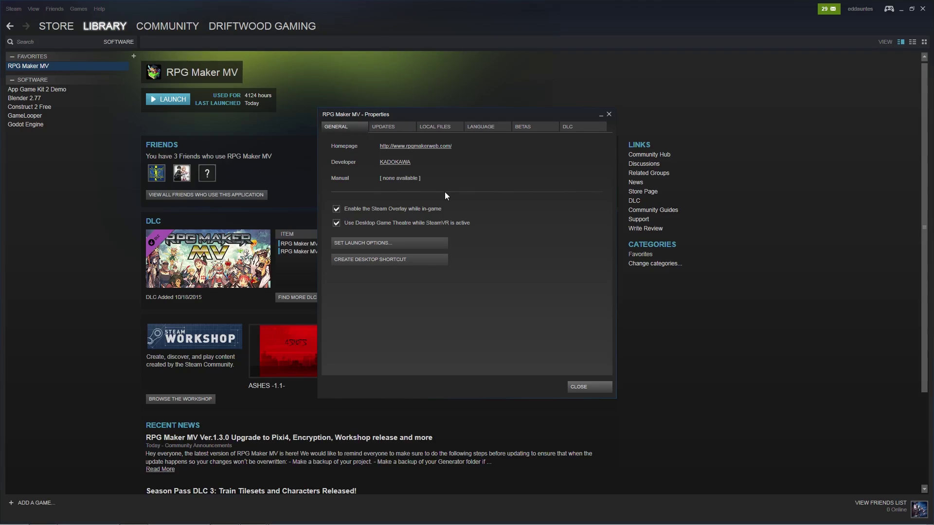
left_click(433, 128)
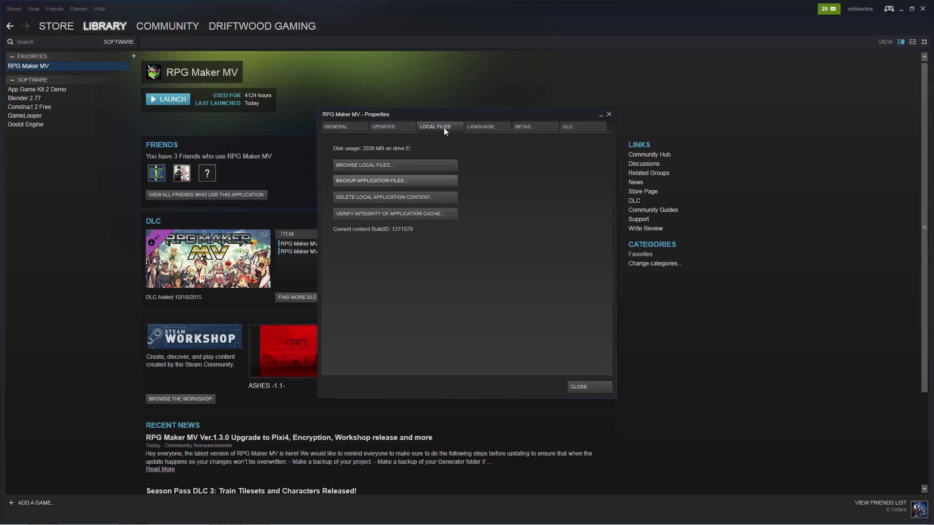
left_click(389, 165)
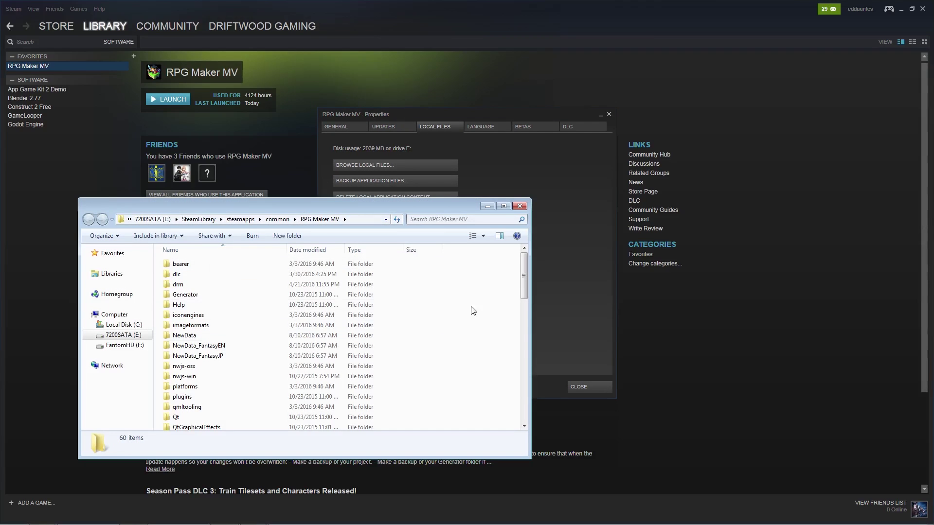
left_click(194, 296)
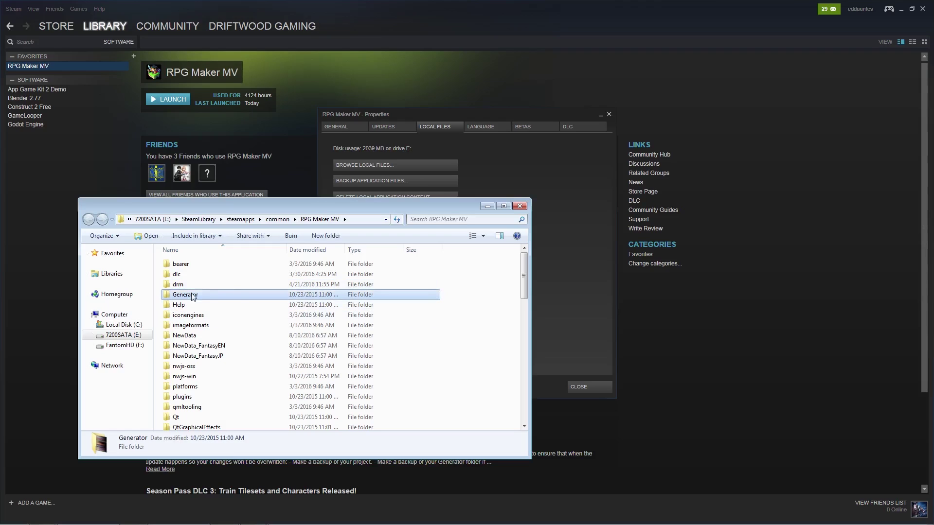
right_click(193, 297)
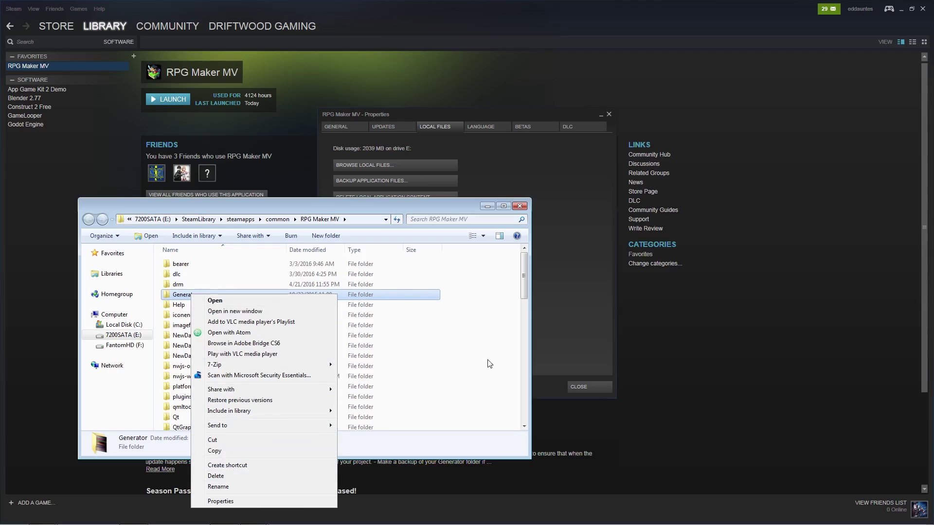
key("Escape")
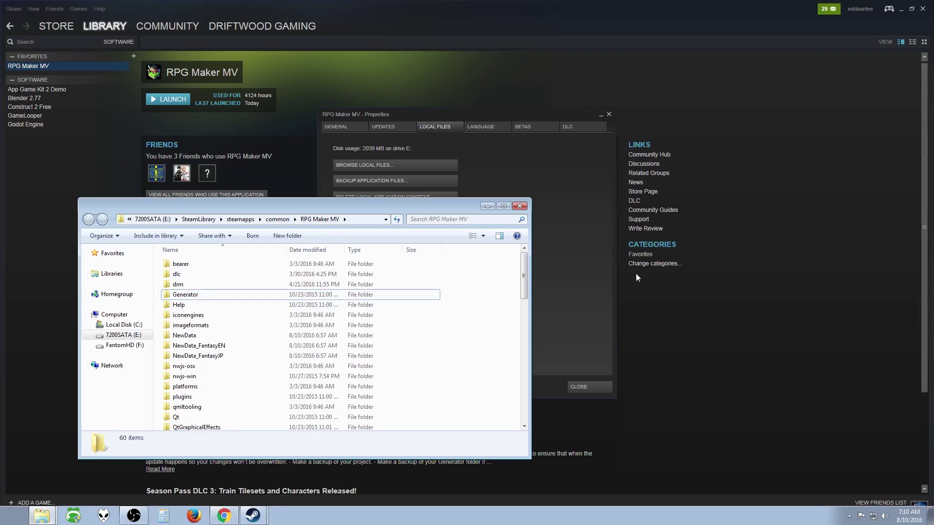
Close the RPG Maker MV properties and launch RPG Maker MV into Dungeons of Driftwood
left_click(488, 208)
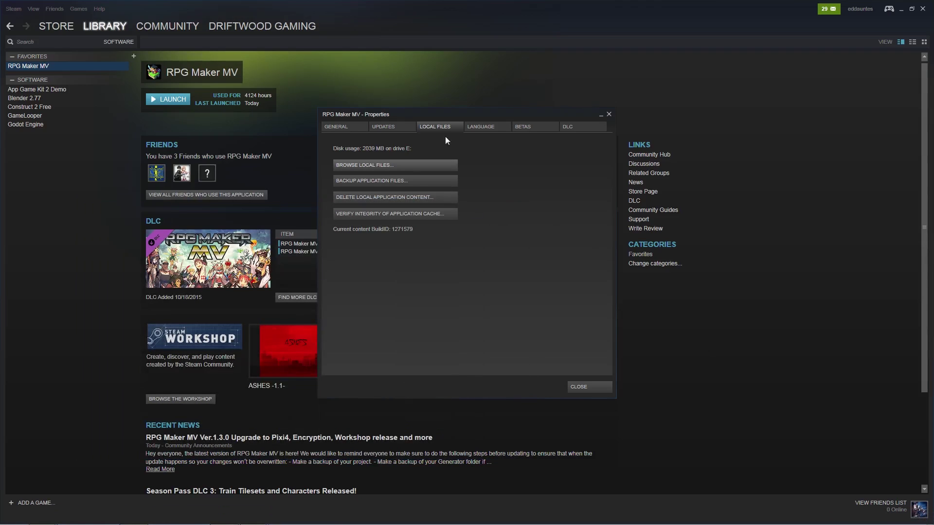
left_click(343, 127)
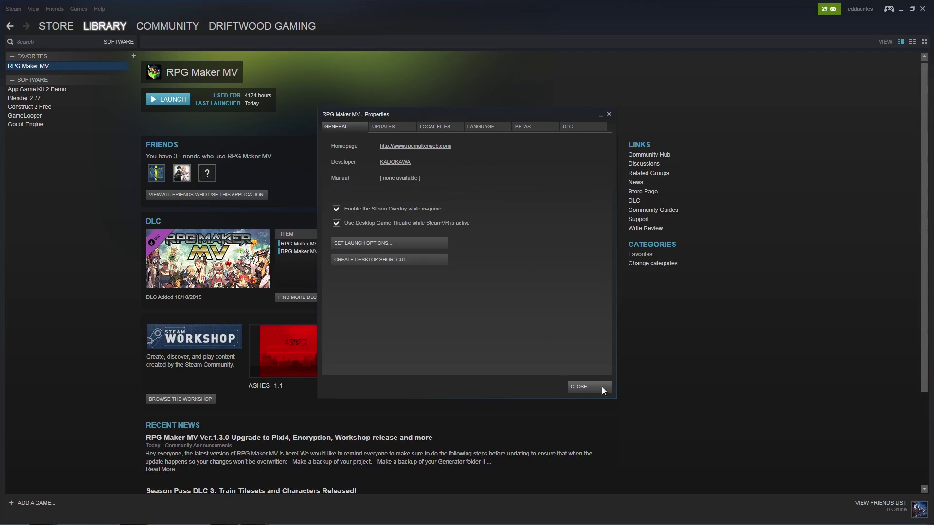
left_click(582, 387)
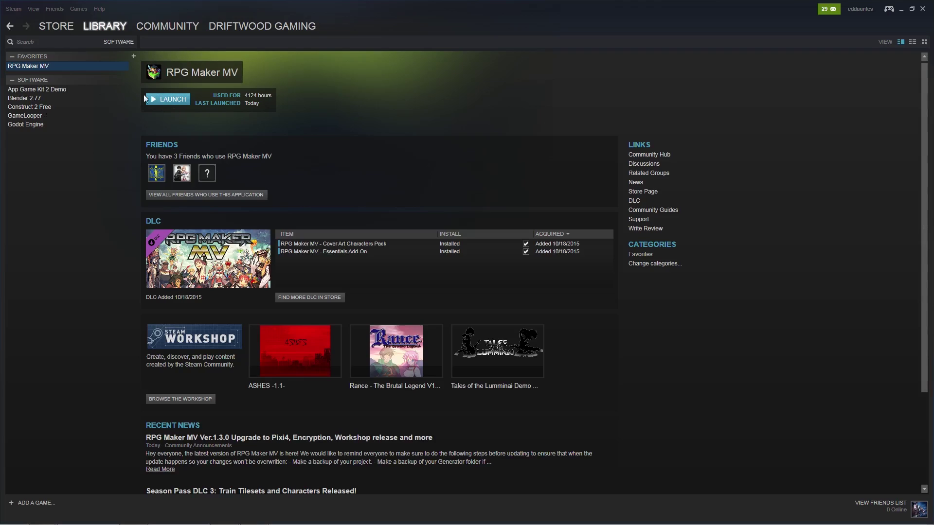
left_click(157, 101)
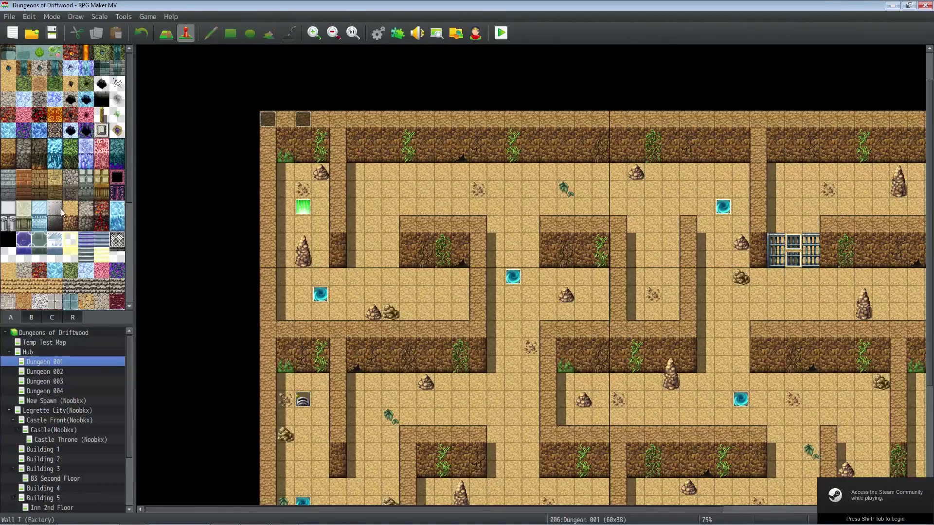
Open RPG Maker MV's File menu to begin a new project
left_click(10, 17)
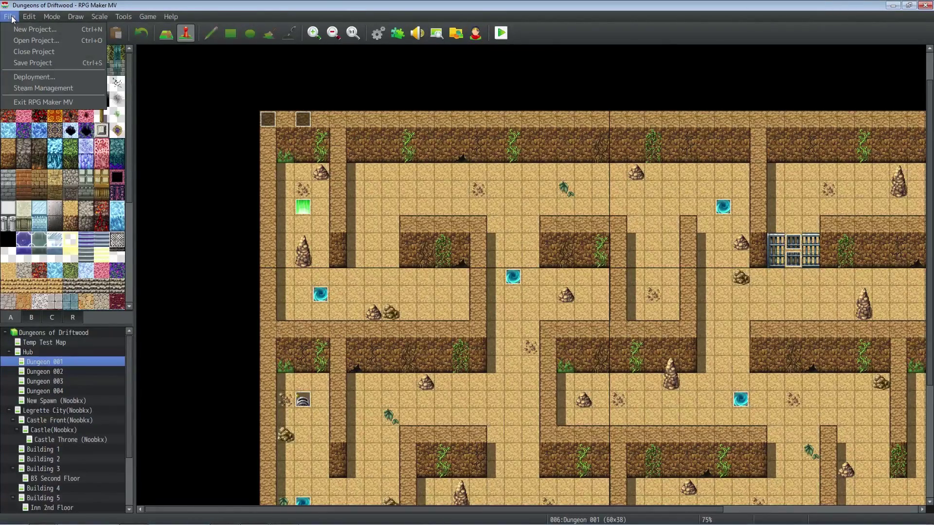
Create Project1 in the new demo folder and wait for it to open on MAP001
left_click(34, 30)
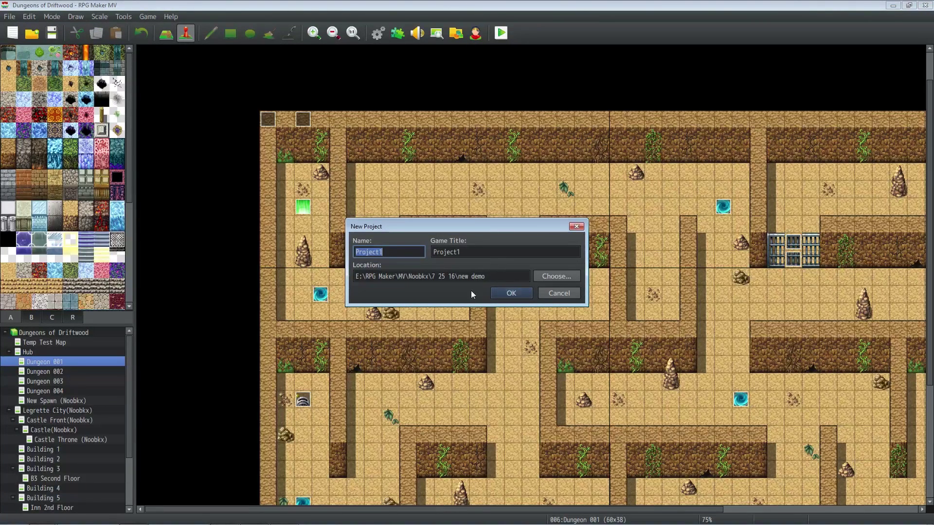
left_click(506, 293)
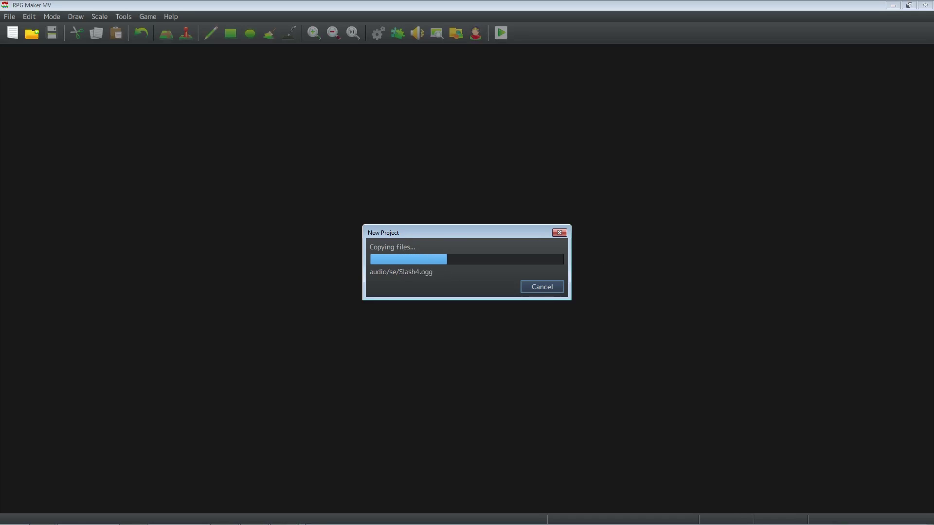
mouse_move(258, 521)
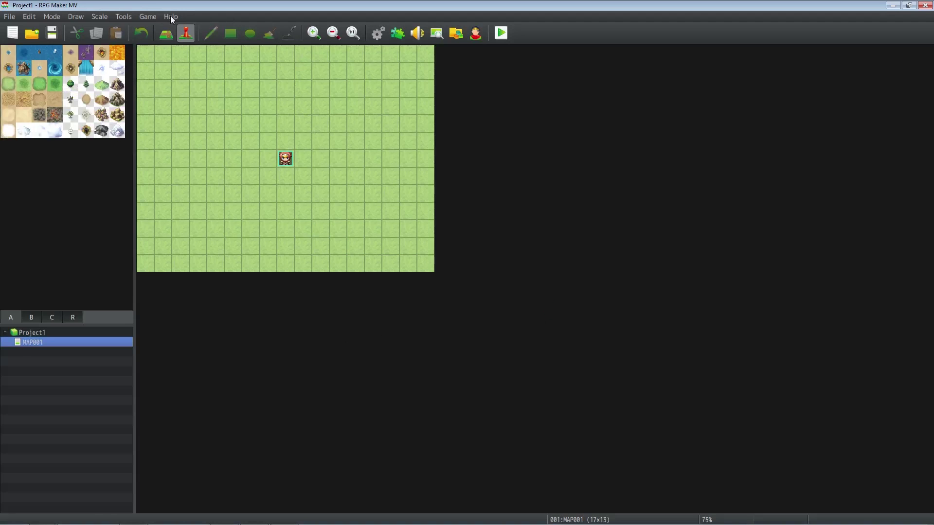
left_click(147, 17)
In Project1's js folder, select main.js through rpg_windows.js, excluding plugins.js
left_click(160, 43)
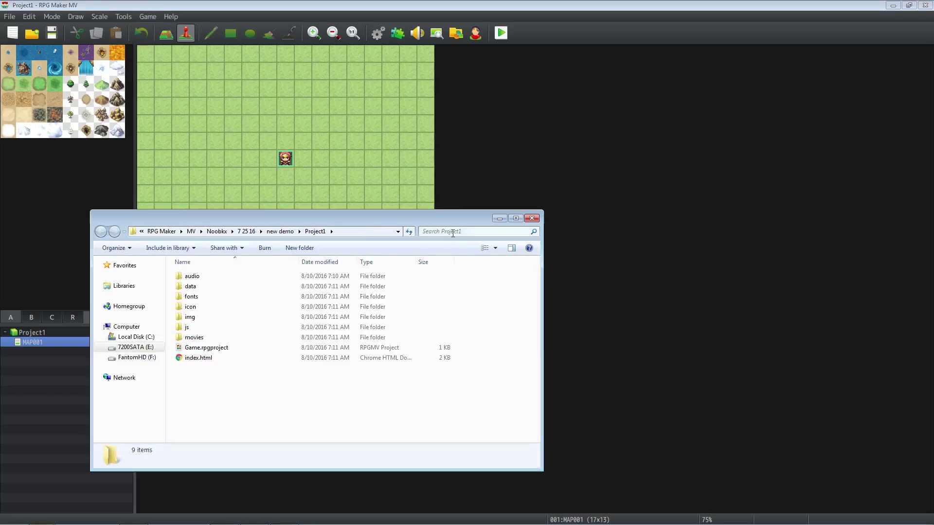
double_click(196, 328)
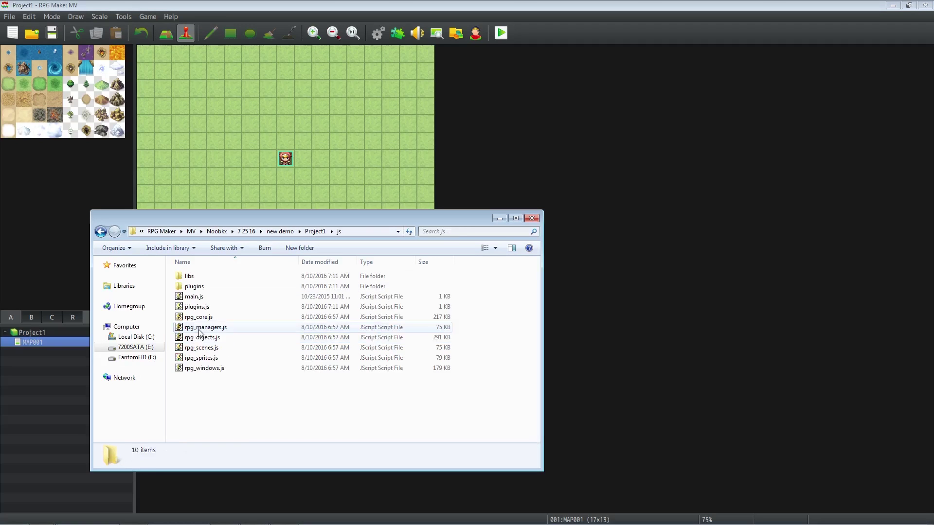
left_click(222, 297)
left_click(229, 371, "shift")
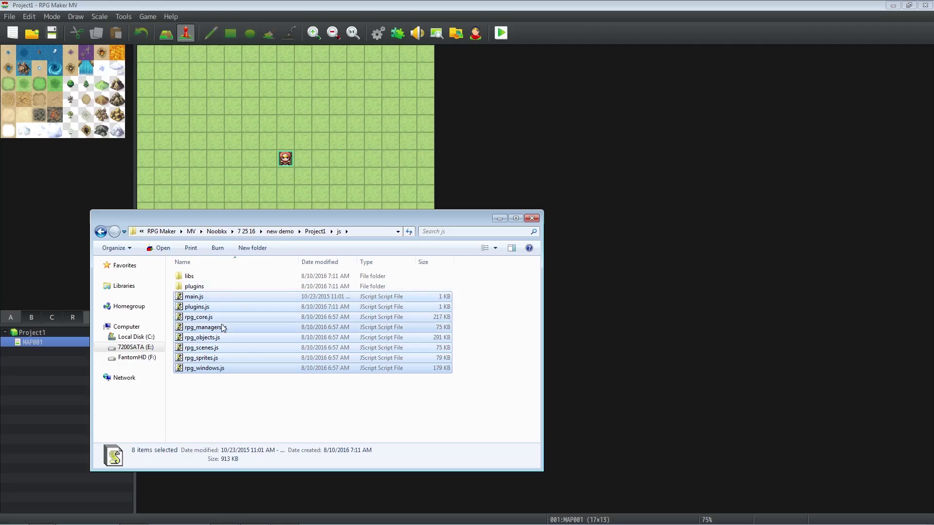
left_click(200, 310, "ctrl")
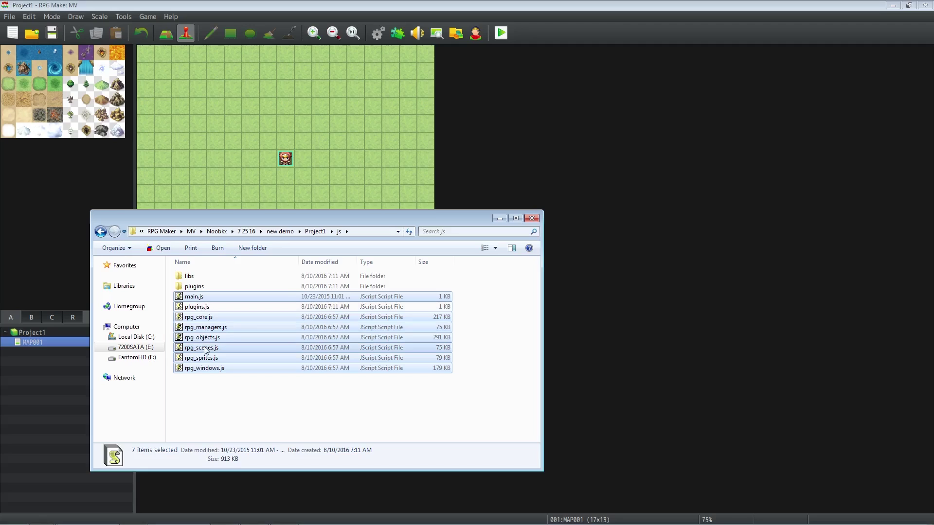
right_click(208, 318)
Copy the seven core js files and create a 'MV 1.3 files' folder in MV
left_click(246, 429)
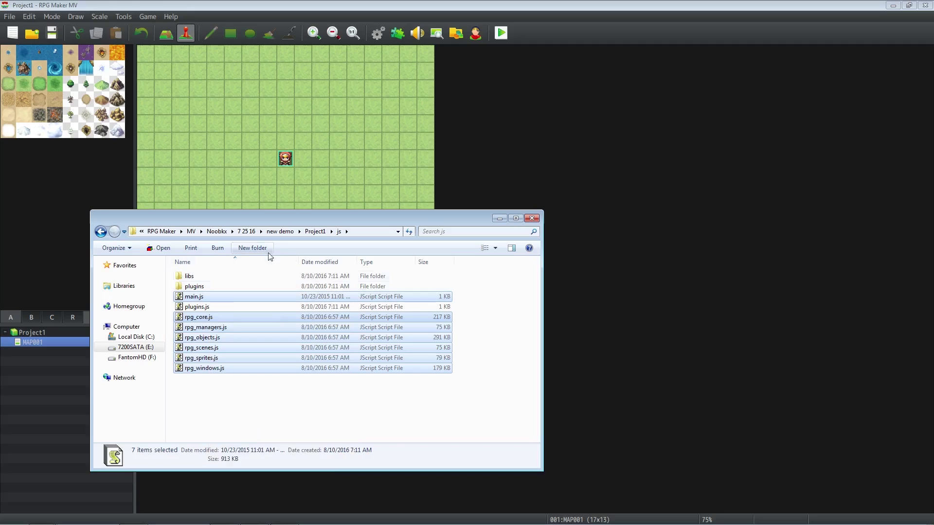
left_click(191, 231)
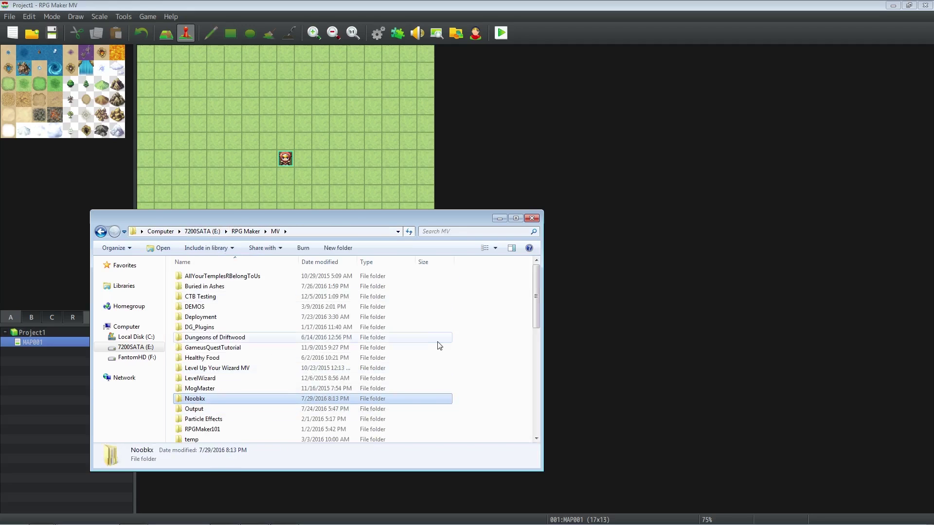
right_click(503, 349)
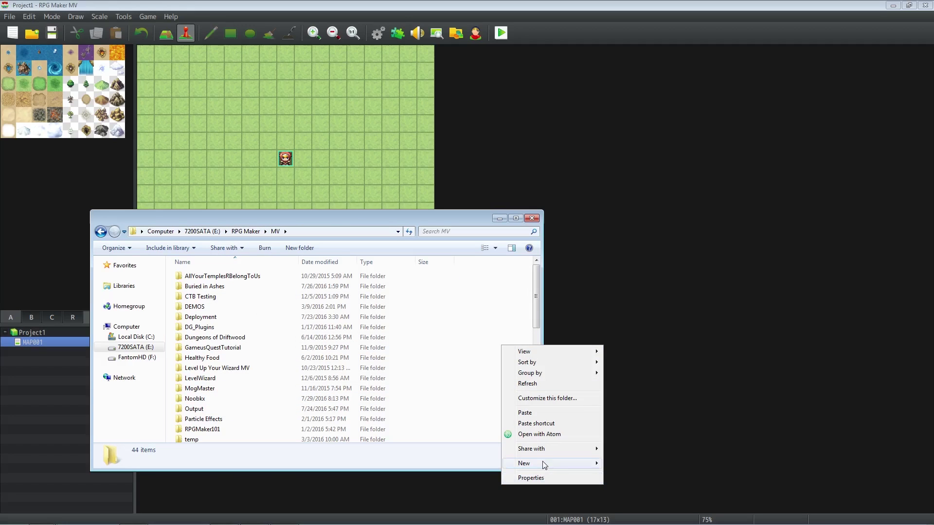
mouse_move(540, 464)
left_click(622, 299)
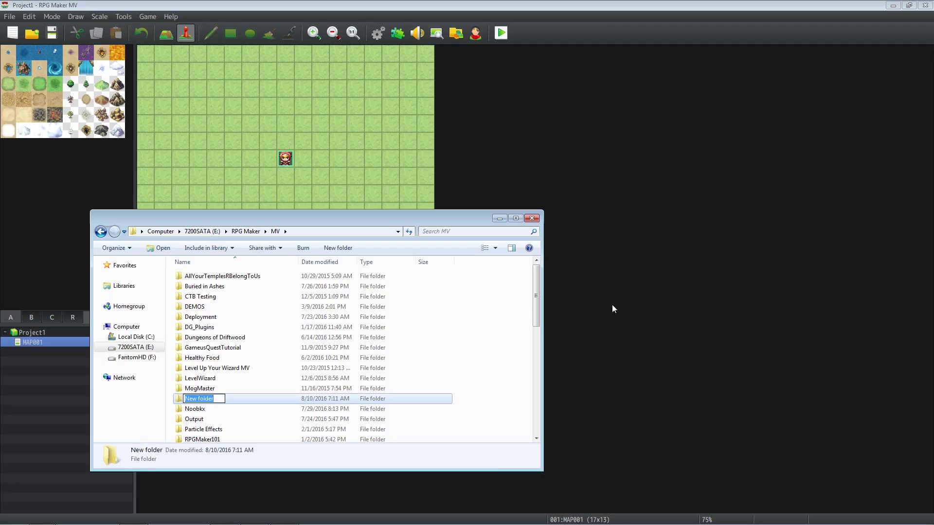
type("MV 1.3")
type("s")
key("Return")
key("Return")
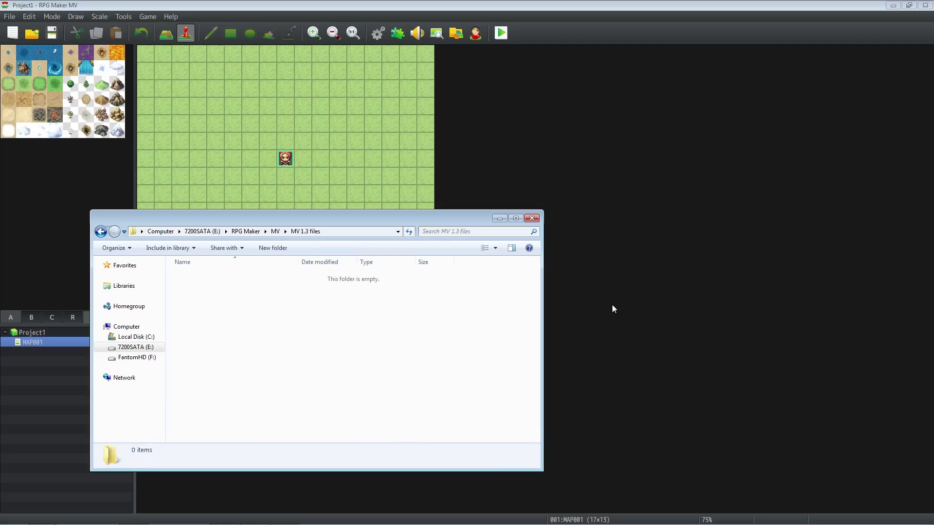
Paste the seven core scripts into the MV 1.3 files folder
right_click(354, 343)
left_click(406, 412)
left_click(261, 321)
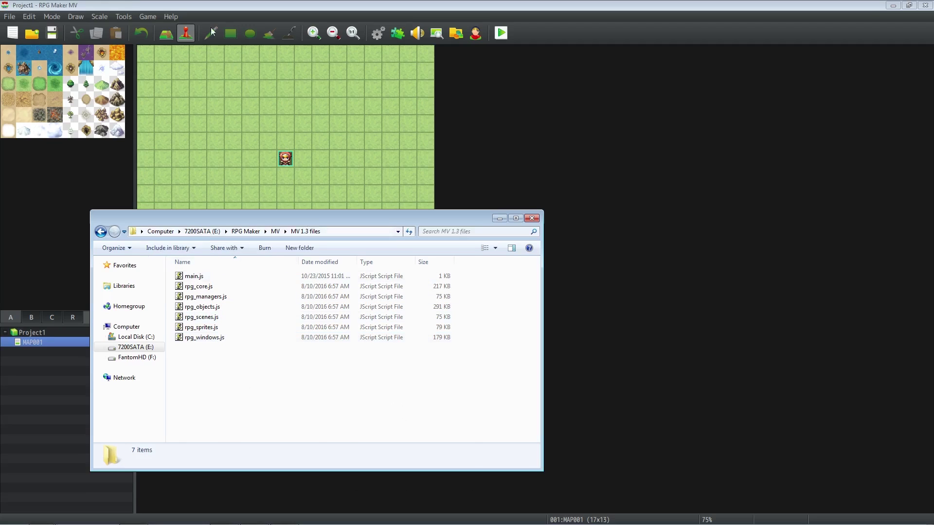
left_click(10, 17)
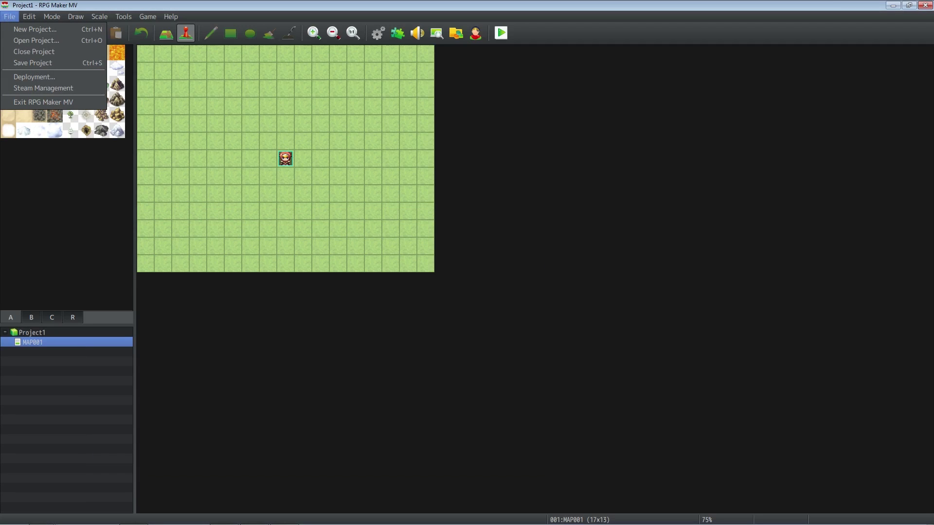
Close Project1 and start opening a different project
left_click(30, 51)
left_click(10, 17)
left_click(23, 43)
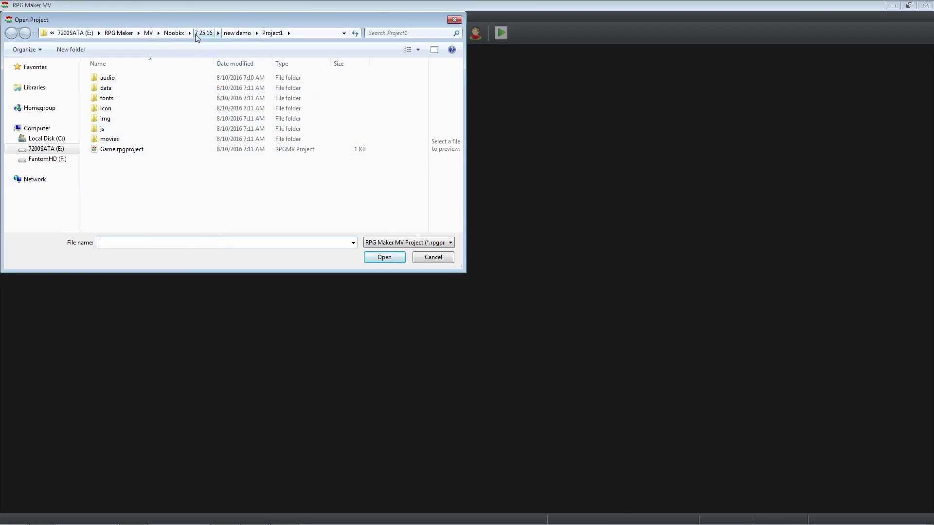
Browse to MV\Dungeons of Driftwood and open its Game.rpgproject file
left_click(175, 34)
left_click(185, 33)
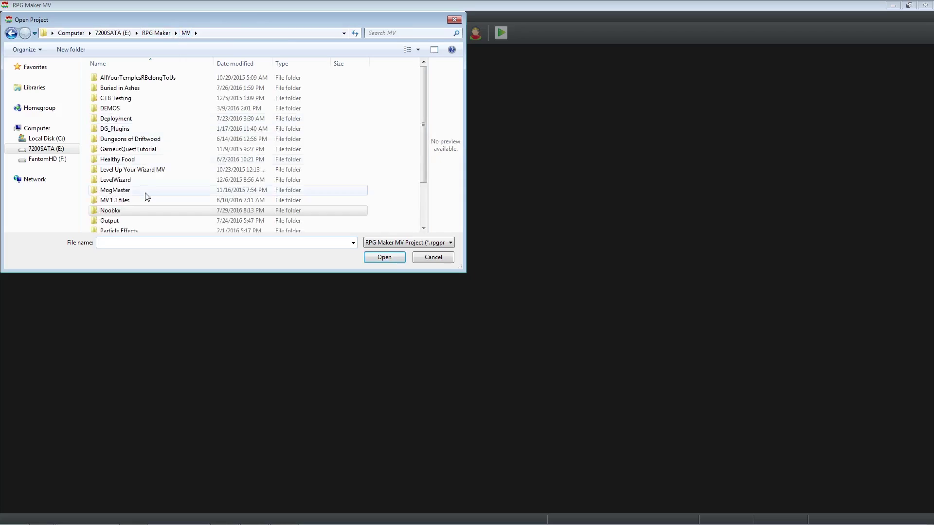
double_click(143, 140)
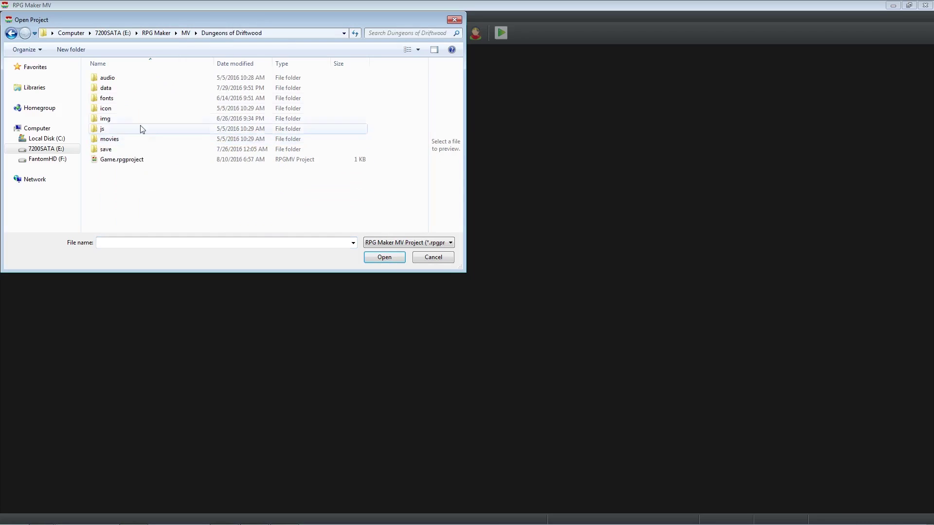
left_click(105, 129)
left_click(104, 131)
double_click(118, 88)
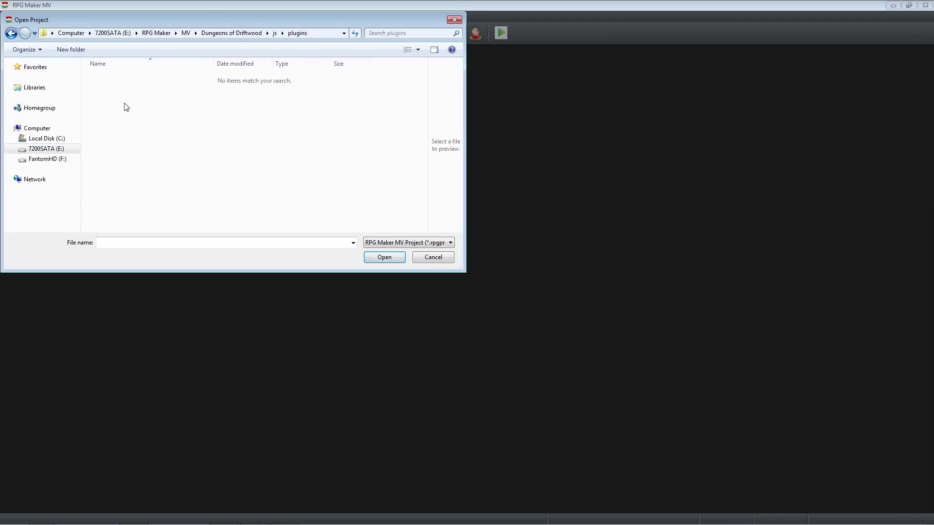
left_click(273, 33)
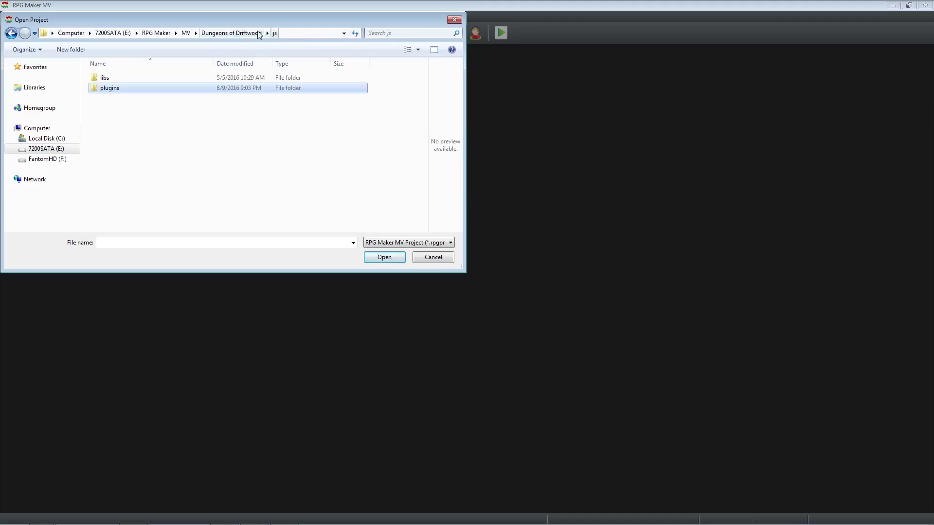
left_click(231, 33)
left_click(137, 159)
double_click(197, 159)
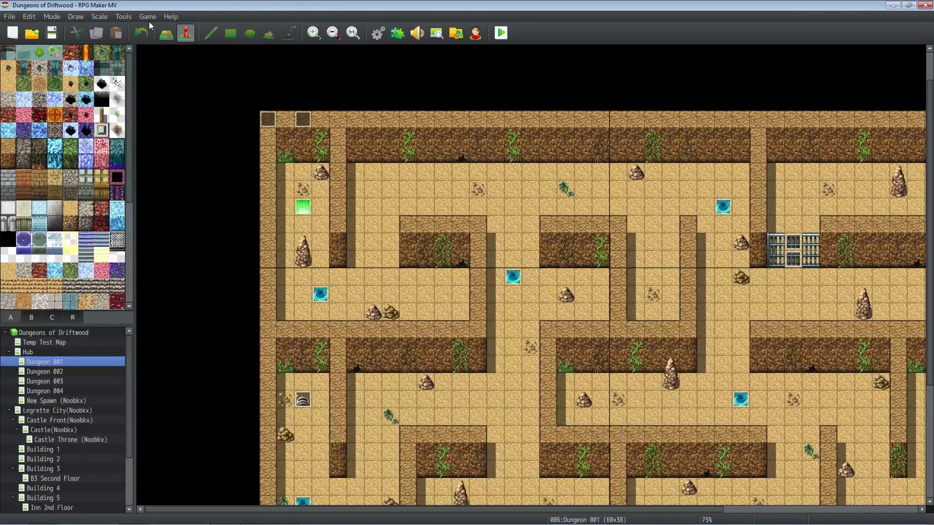
Open the Dungeons of Driftwood js folder in Explorer and move its window aside
left_click(149, 19)
left_click(158, 43)
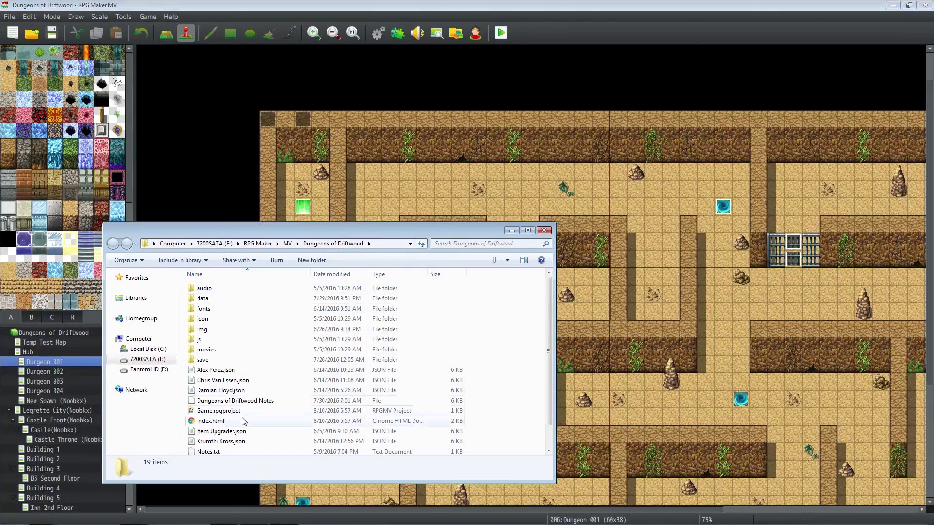
scroll(234, 423, "down", 1)
double_click(209, 318)
left_click(222, 311)
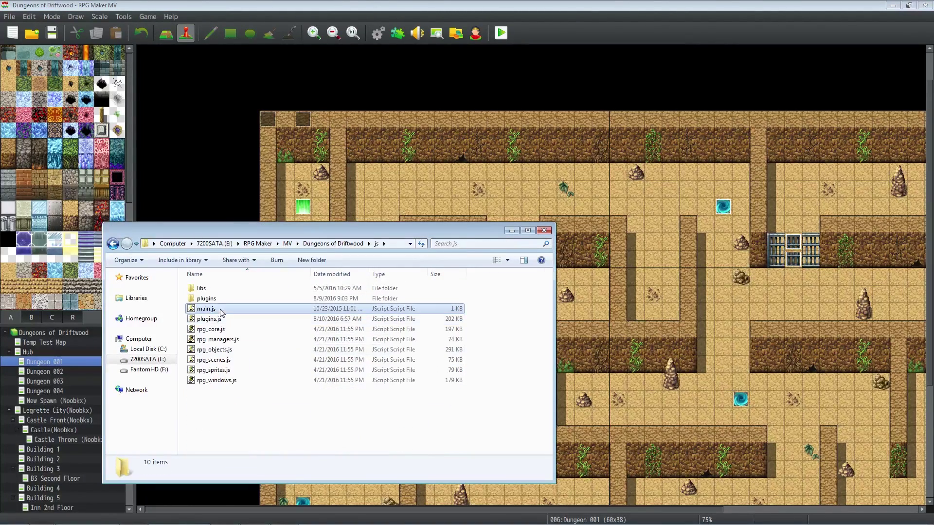
left_click(204, 381, "shift")
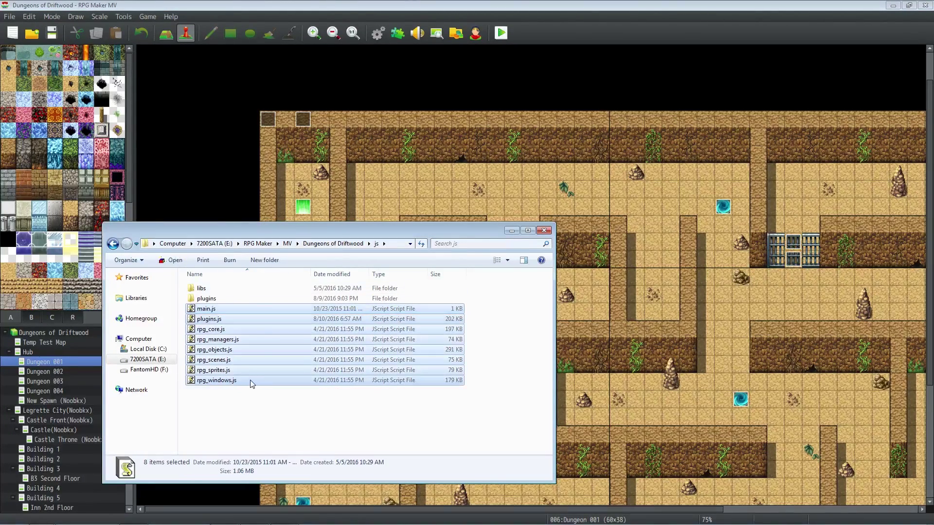
left_click(251, 407)
left_click_drag(243, 231, 520, 141)
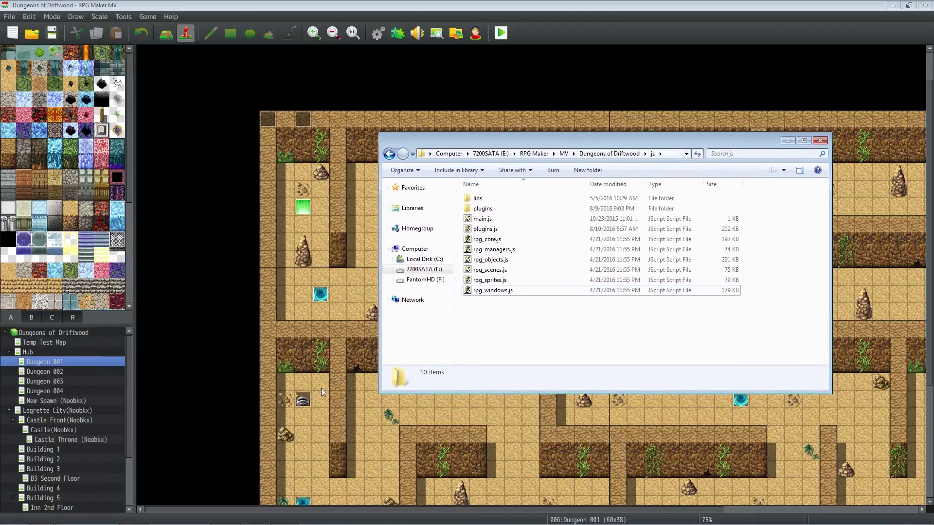
Copy all seven js files from the MV 1.3 files folder
left_click(49, 516)
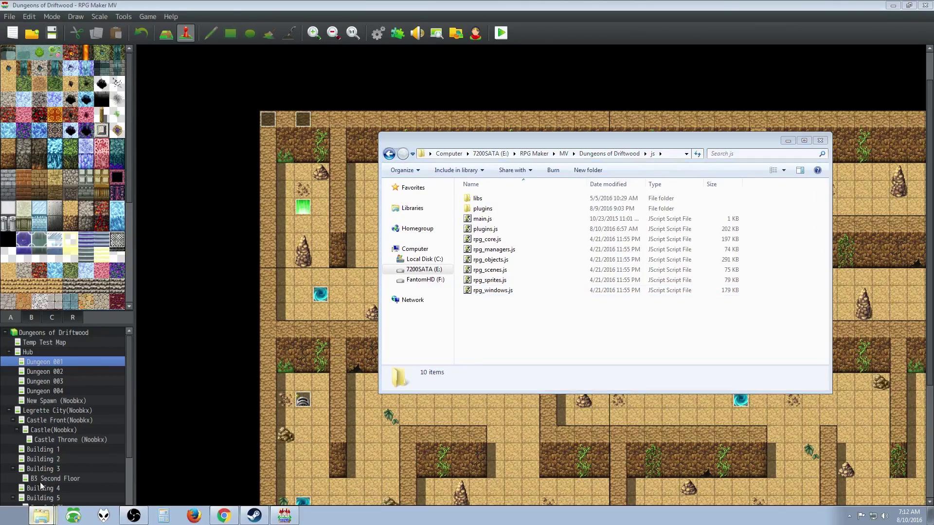
left_click(223, 276)
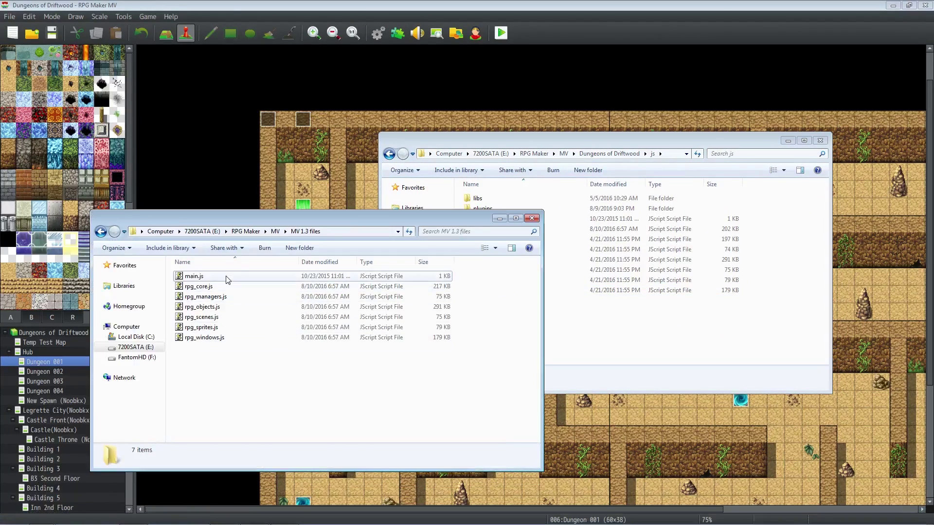
left_click(217, 340, "shift")
right_click(217, 339)
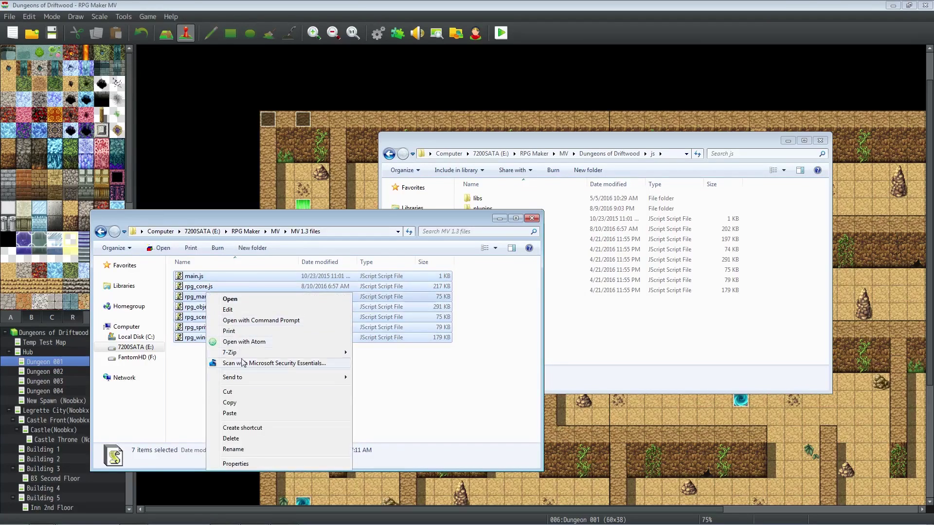
left_click(240, 406)
left_click_drag(586, 147, 636, 127)
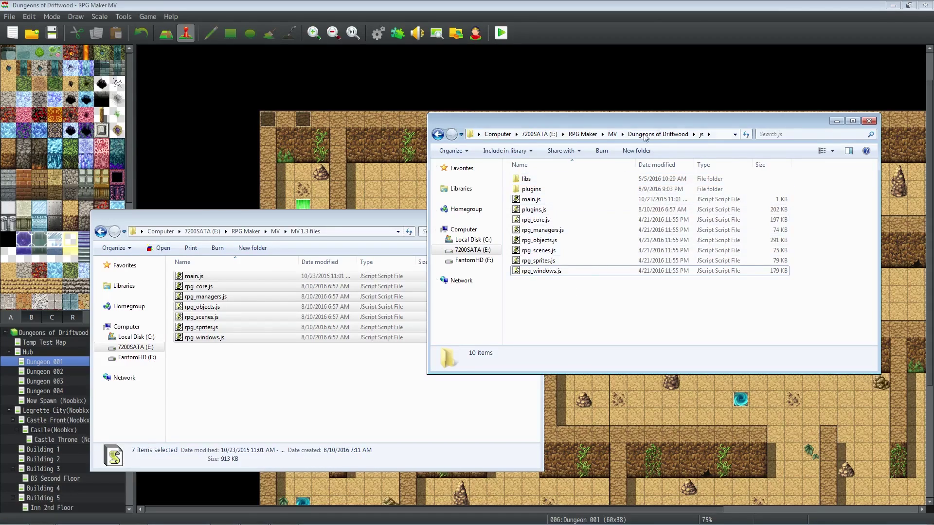
Copy the Dungeons of Driftwood folder and paste it into F:\M16\RPG Maker Backups
left_click(612, 134)
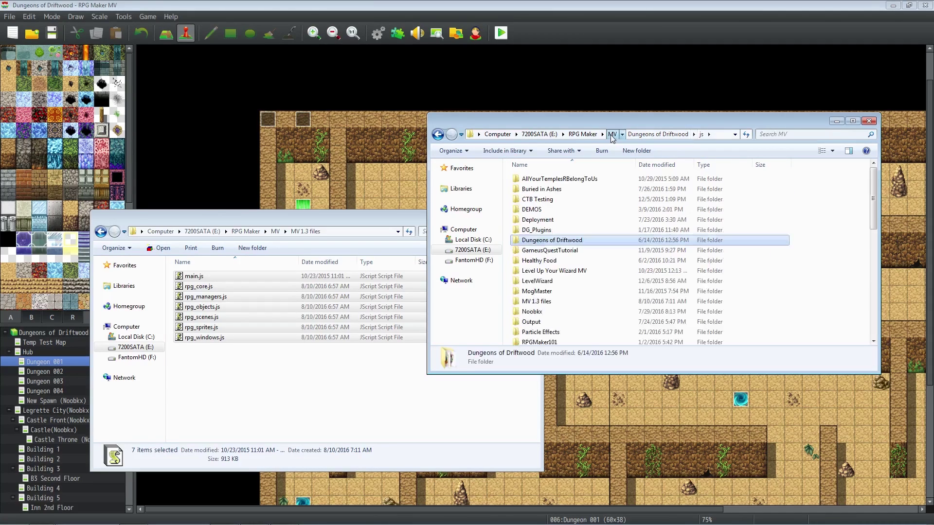
right_click(559, 244)
left_click(595, 397)
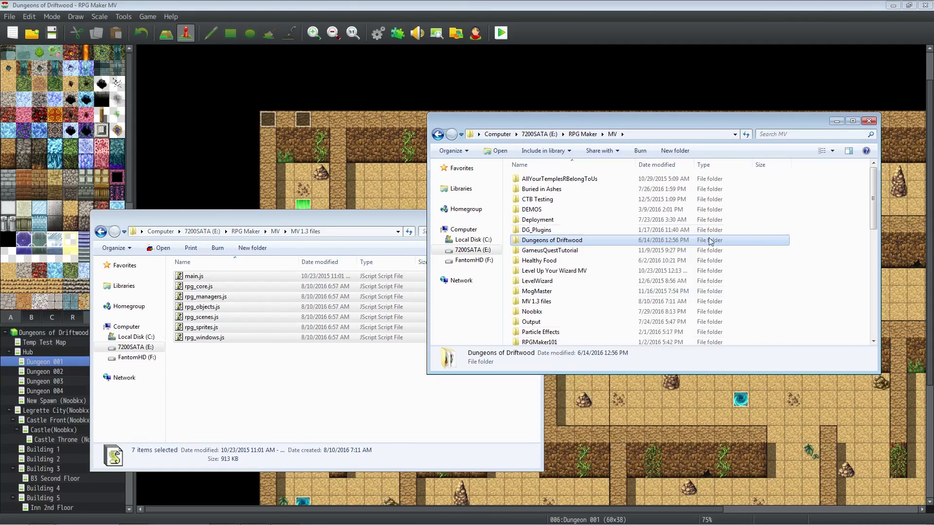
mouse_move(97, 520)
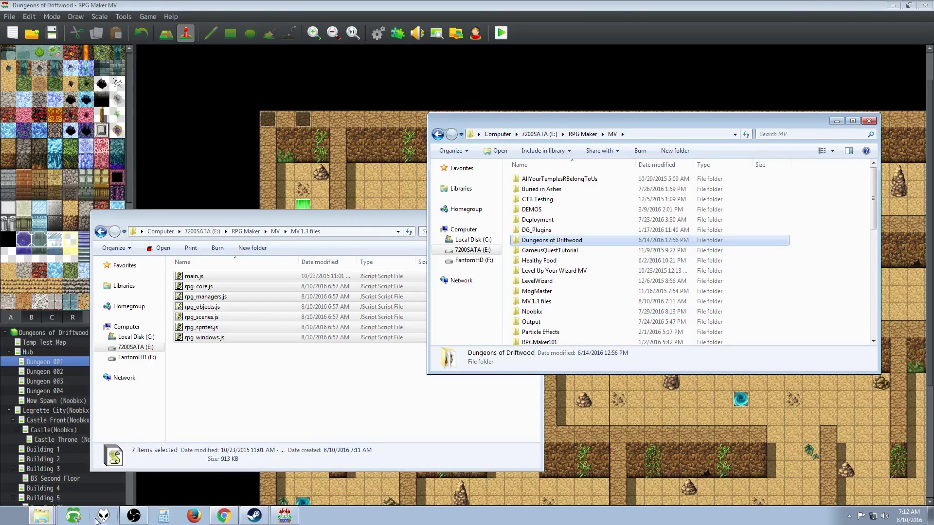
left_click(49, 518)
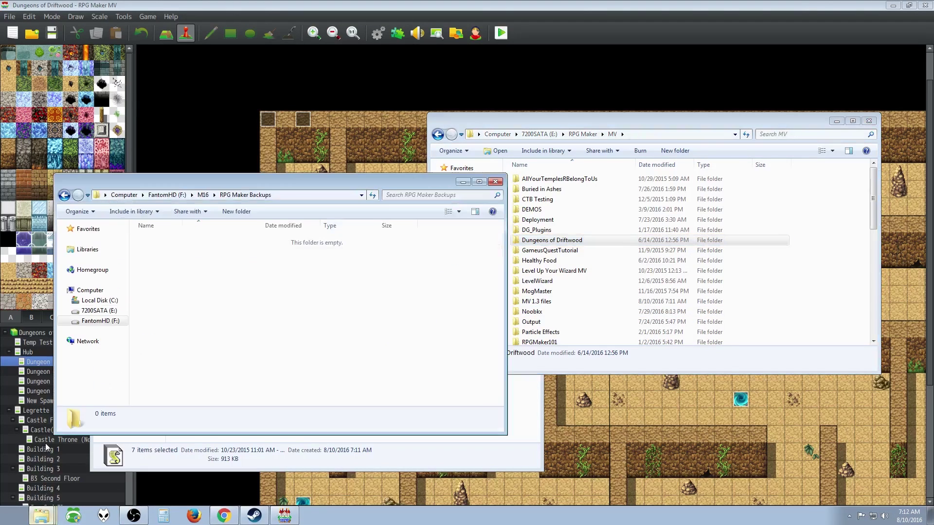
right_click(251, 278)
left_click(302, 349)
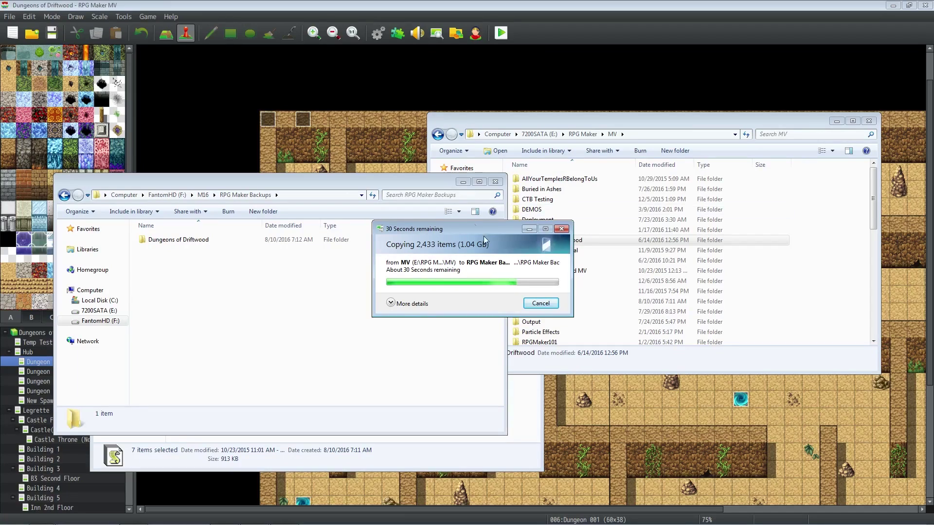
left_click_drag(483, 229, 328, 249)
left_click_drag(579, 118, 595, 74)
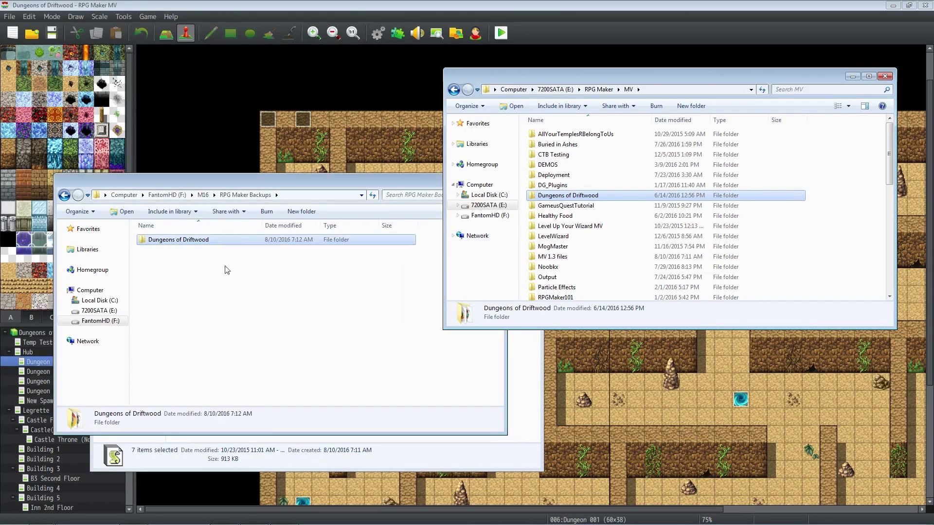
Open Dungeons of Driftwood\js and copy the seven MV 1.3 js files
left_click(219, 287)
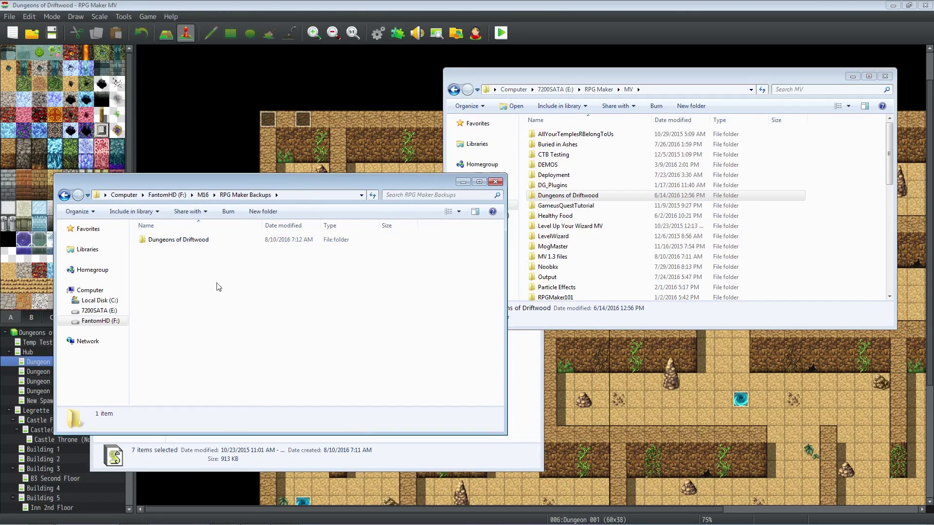
left_click(462, 183)
double_click(559, 195)
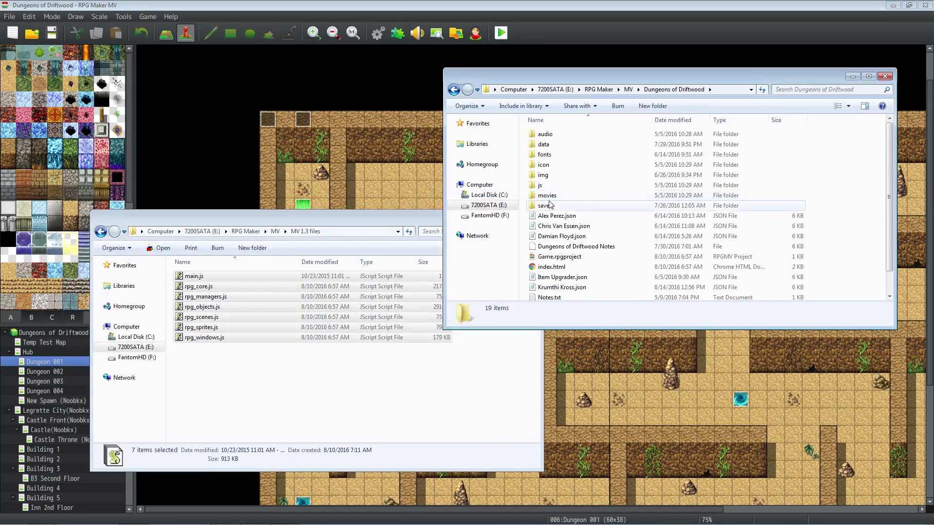
double_click(541, 185)
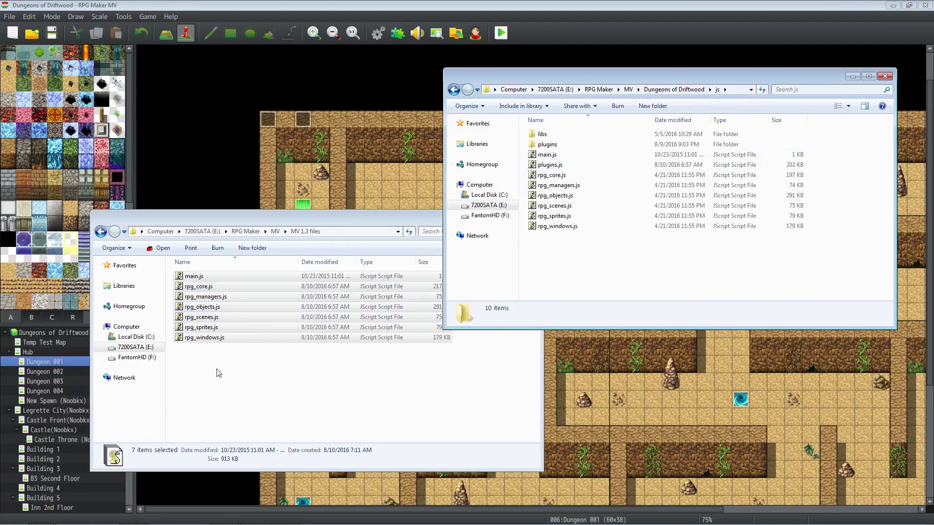
left_click(203, 276)
left_click(210, 337, "shift")
right_click(215, 310)
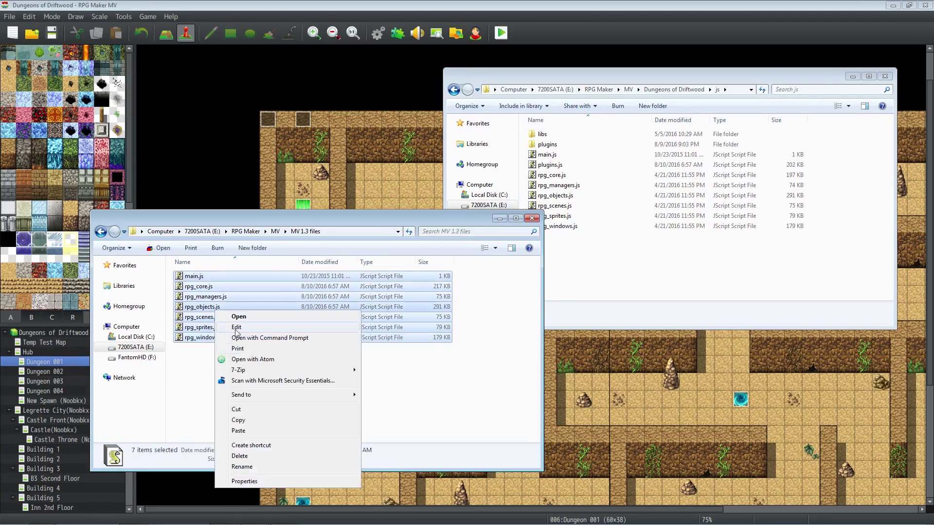
left_click(244, 421)
Paste them into the js folder, choosing Copy and Replace for all conflicts
left_click(580, 263)
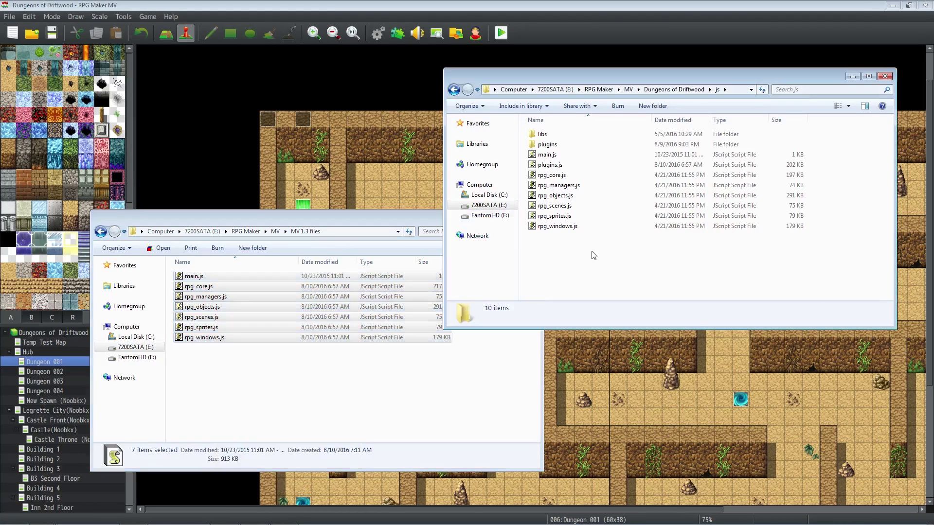
right_click(593, 253)
left_click(616, 319)
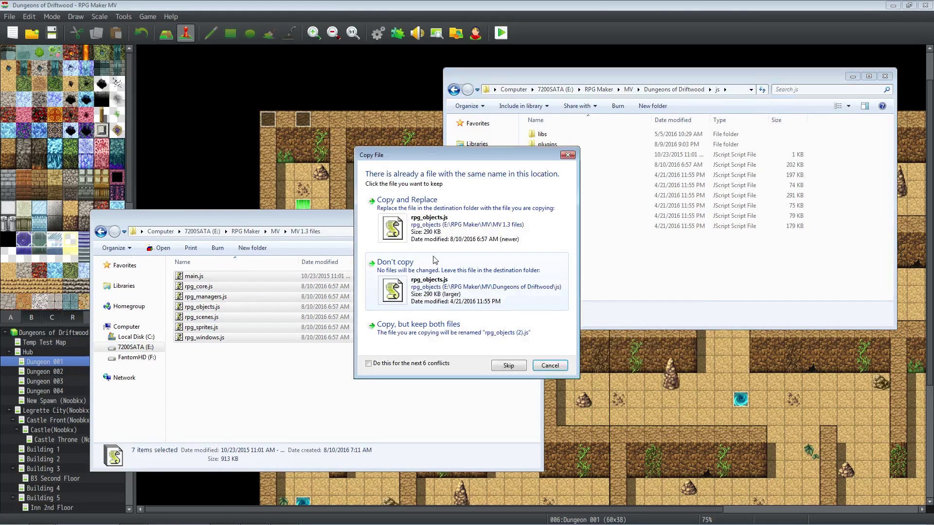
left_click(448, 230)
left_click(448, 230)
left_click(368, 363)
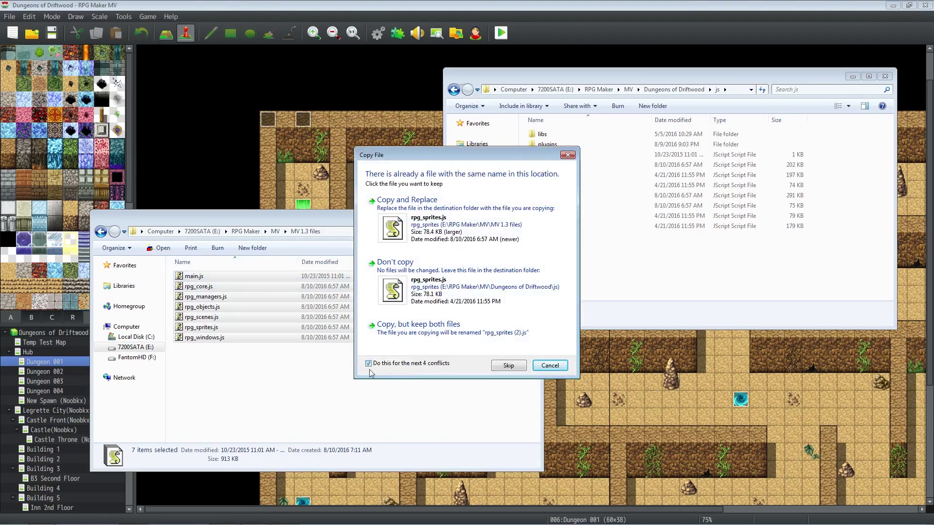
left_click(454, 225)
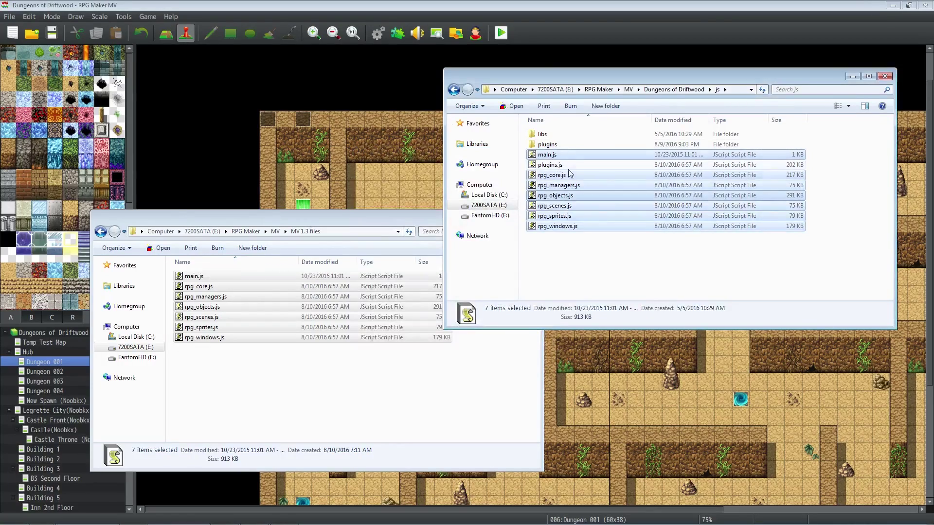
left_click(574, 274)
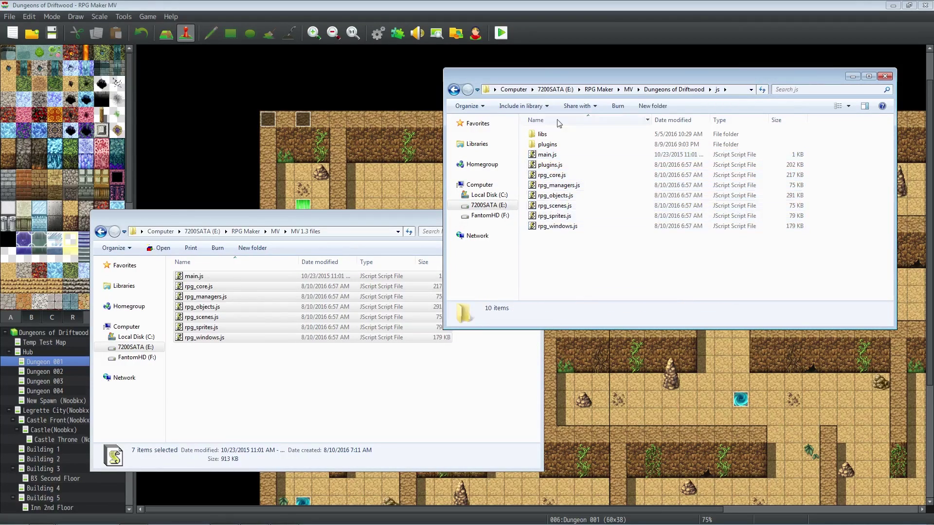
Close Dungeons of Driftwood and reopen its Game.rpgproject to load the MV 1.3 core scripts
left_click(10, 17)
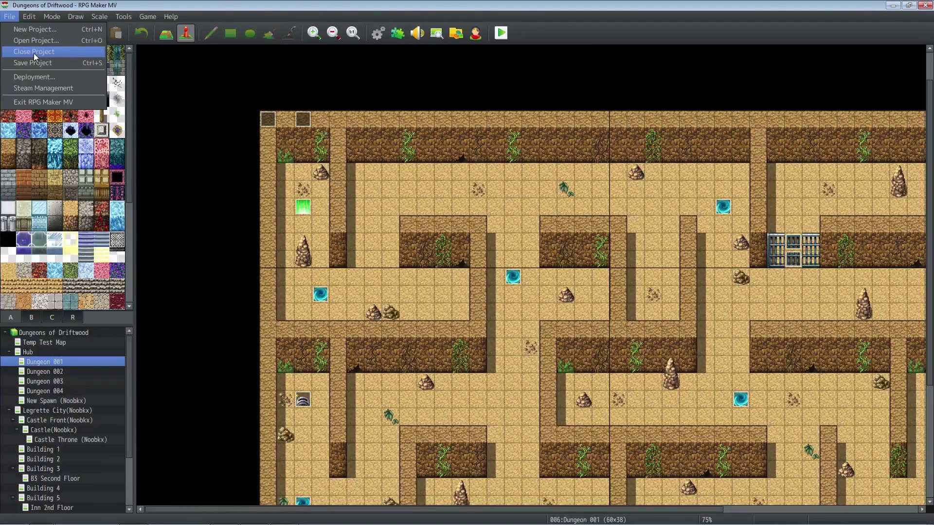
left_click(34, 52)
left_click(10, 17)
left_click(29, 40)
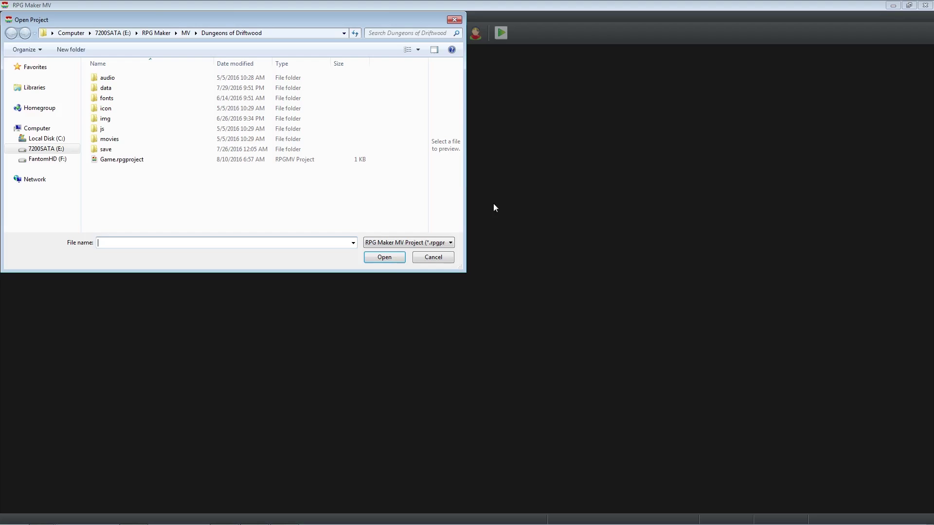
double_click(142, 159)
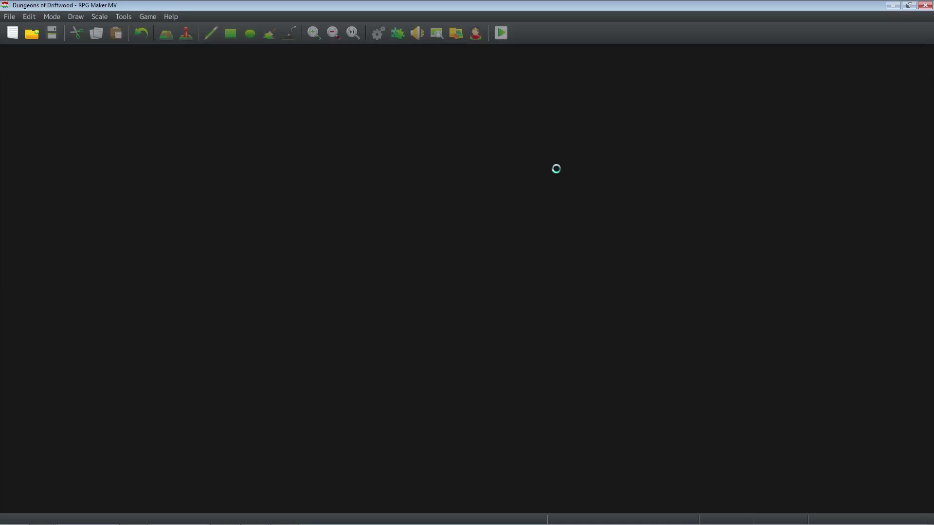